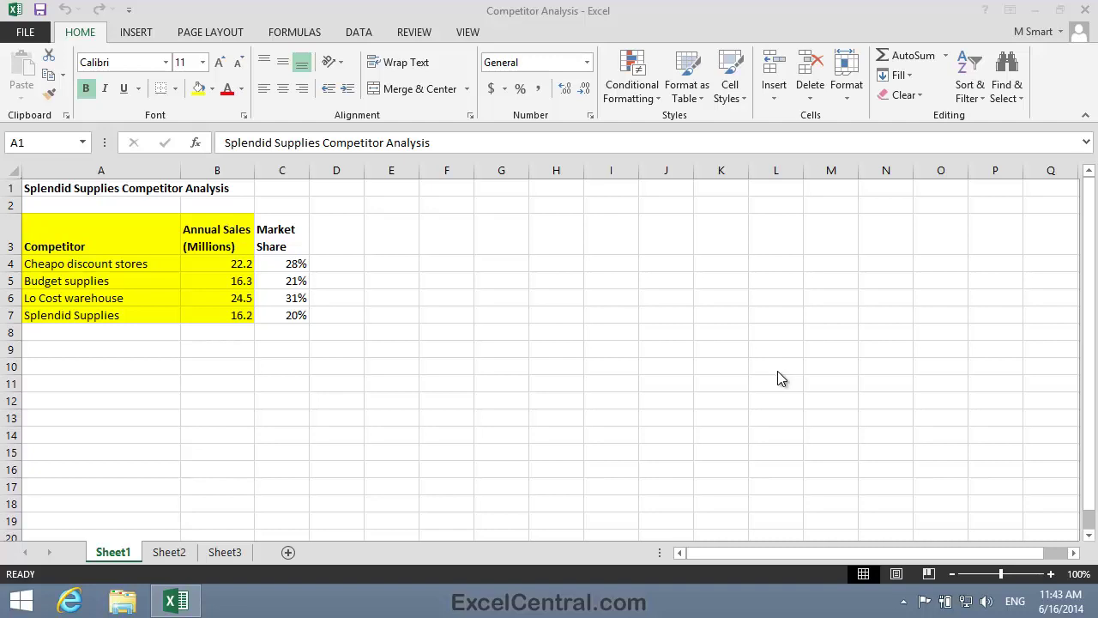
# Select the competitor names and annual sales in A3:B7 and insert them as a 3-D Pie chart
pyautogui.click(117, 239)
pyautogui.moveTo(117, 239); pyautogui.dragTo(197, 319)
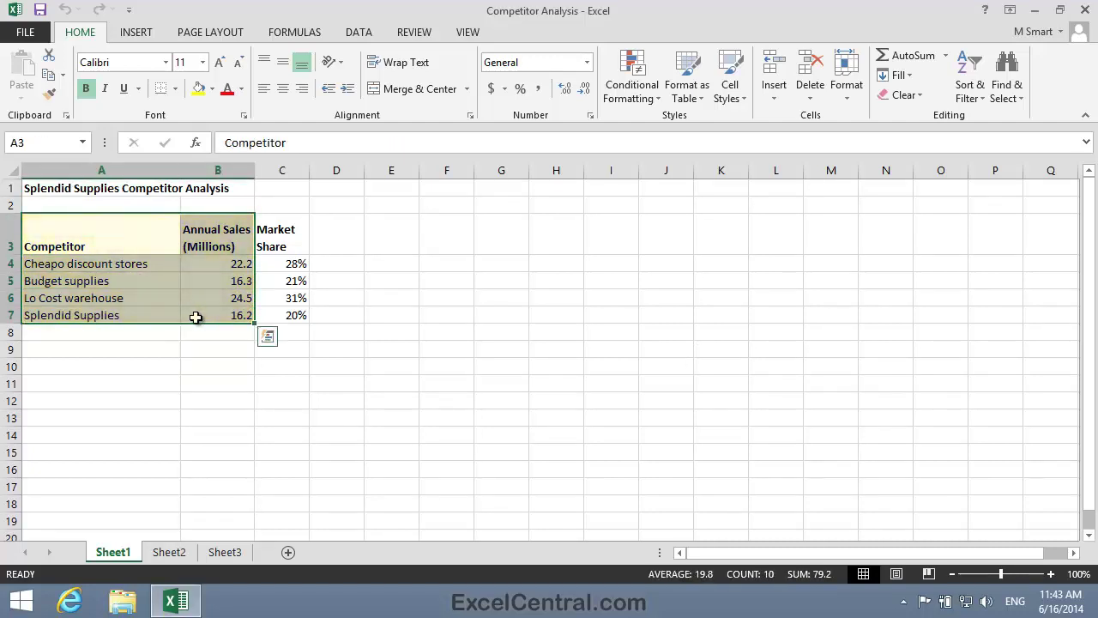
pyautogui.click(138, 32)
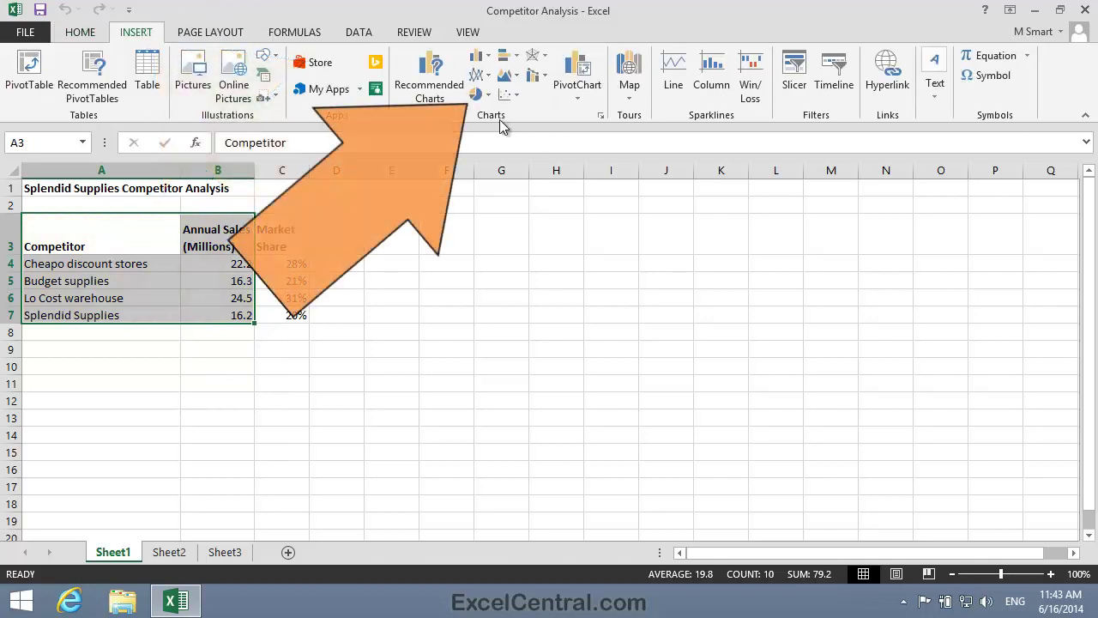
pyautogui.click(479, 94)
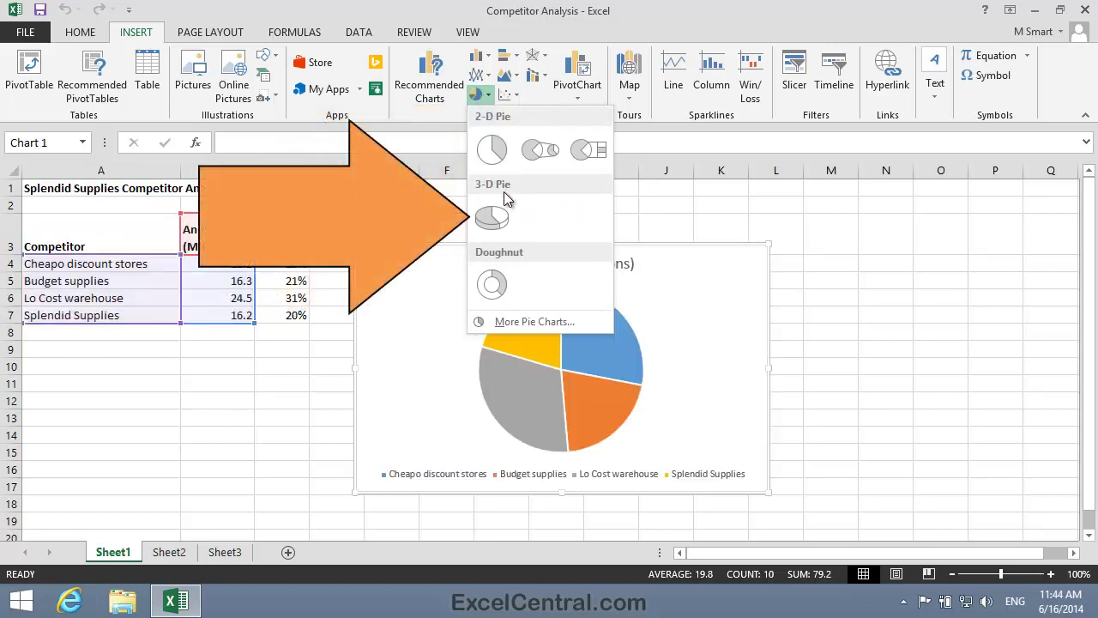
pyautogui.click(493, 221)
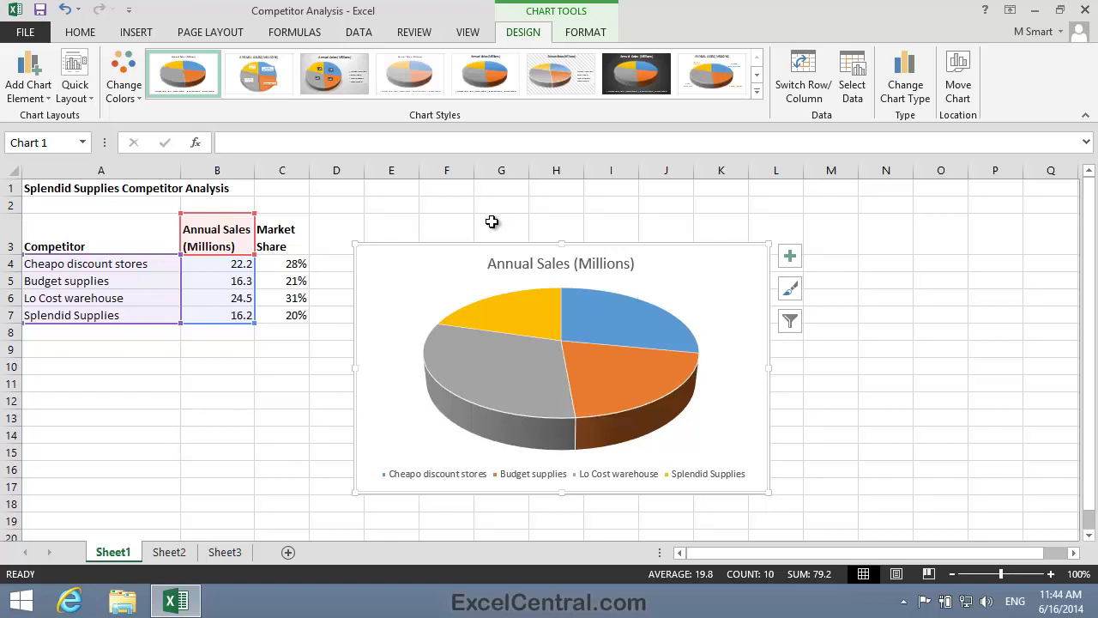
# Show the plot area's 3-D Rotation effects in Format Plot Area: X 0°, Y 30°, Perspective 15°
pyautogui.click(954, 370)
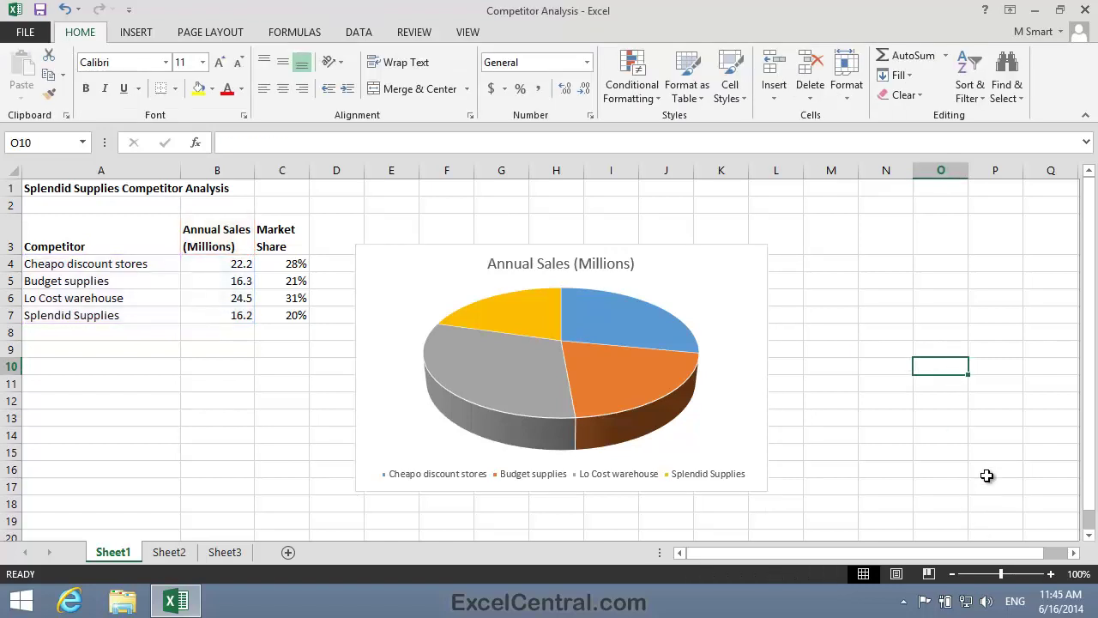
pyautogui.click(756, 484)
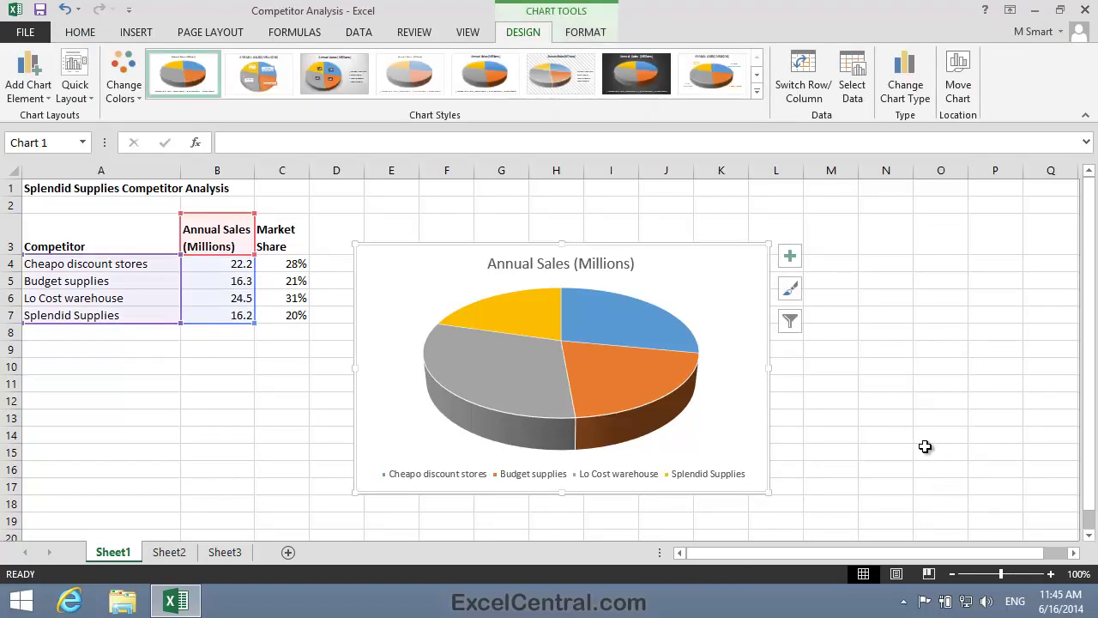
pyautogui.rightClick(668, 300)
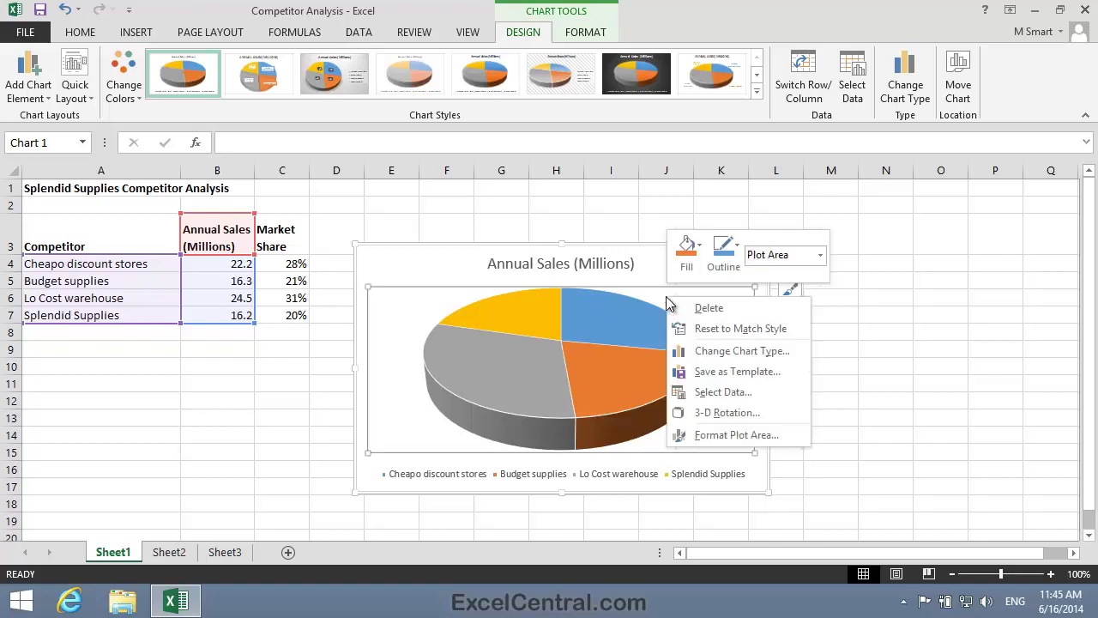
pyautogui.click(724, 435)
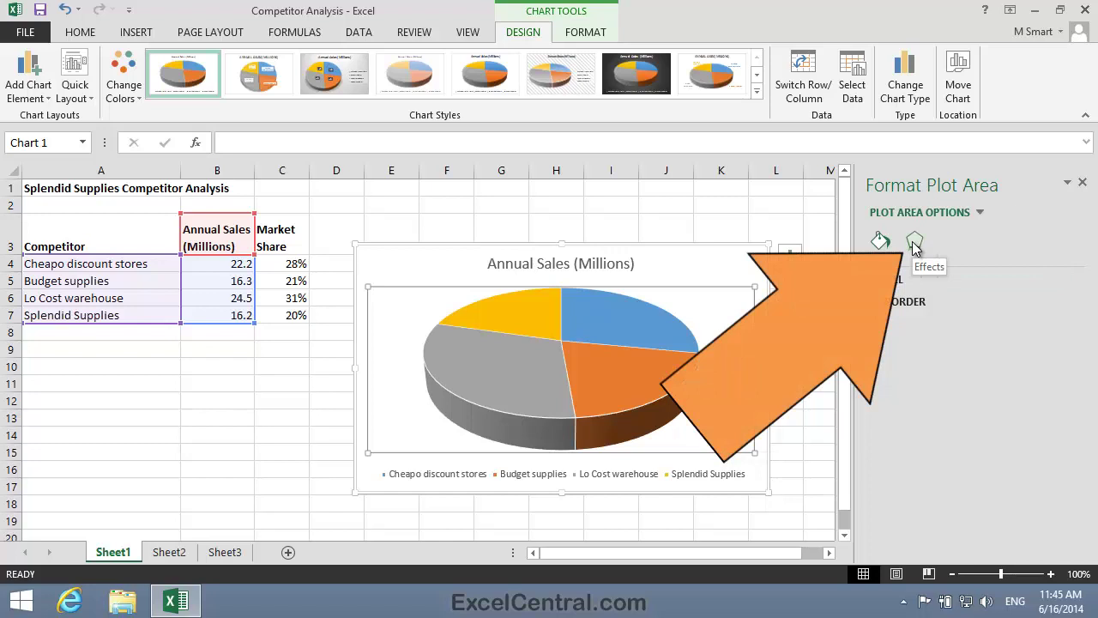
pyautogui.click(914, 244)
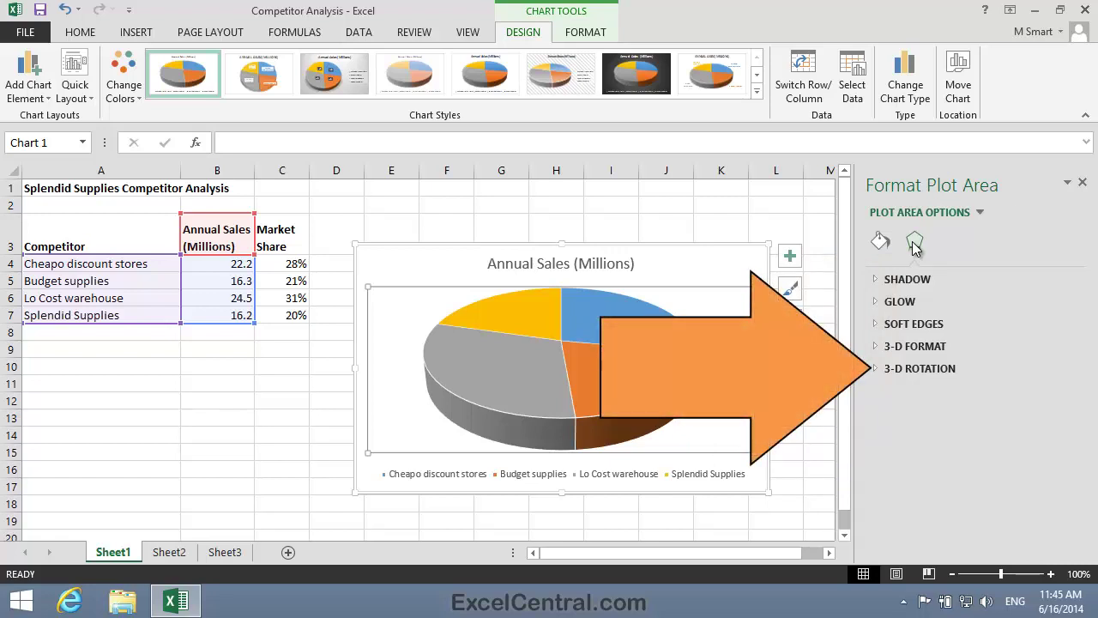
pyautogui.click(912, 368)
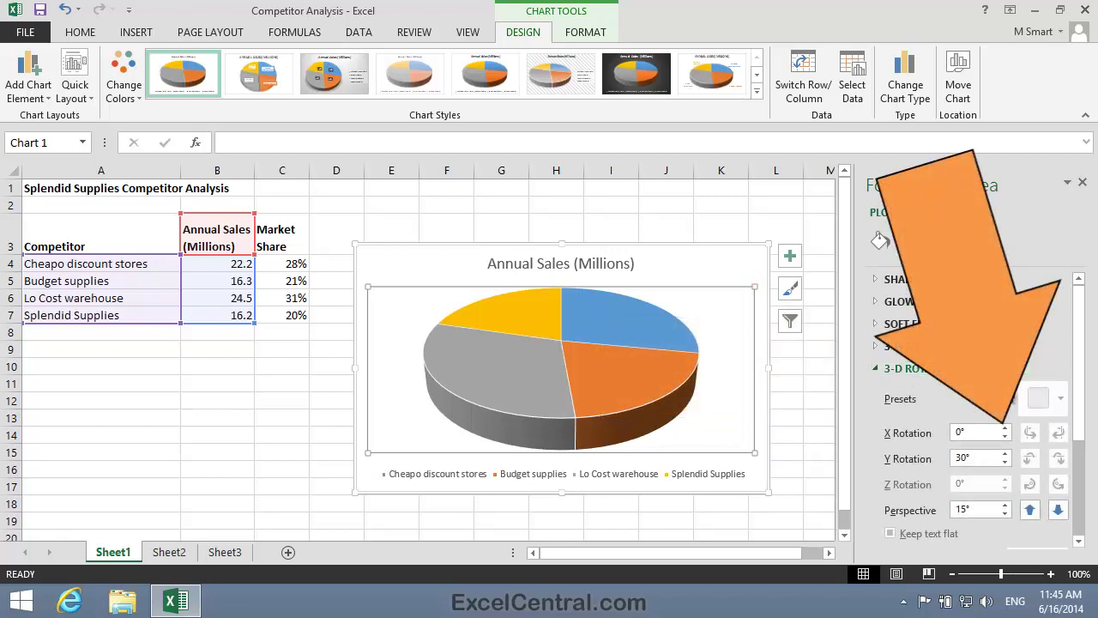
# Step the pie's X Rotation up in 10° increments to 220°, bringing the yellow slice to the front
pyautogui.click(1007, 428)
pyautogui.click(1007, 428)
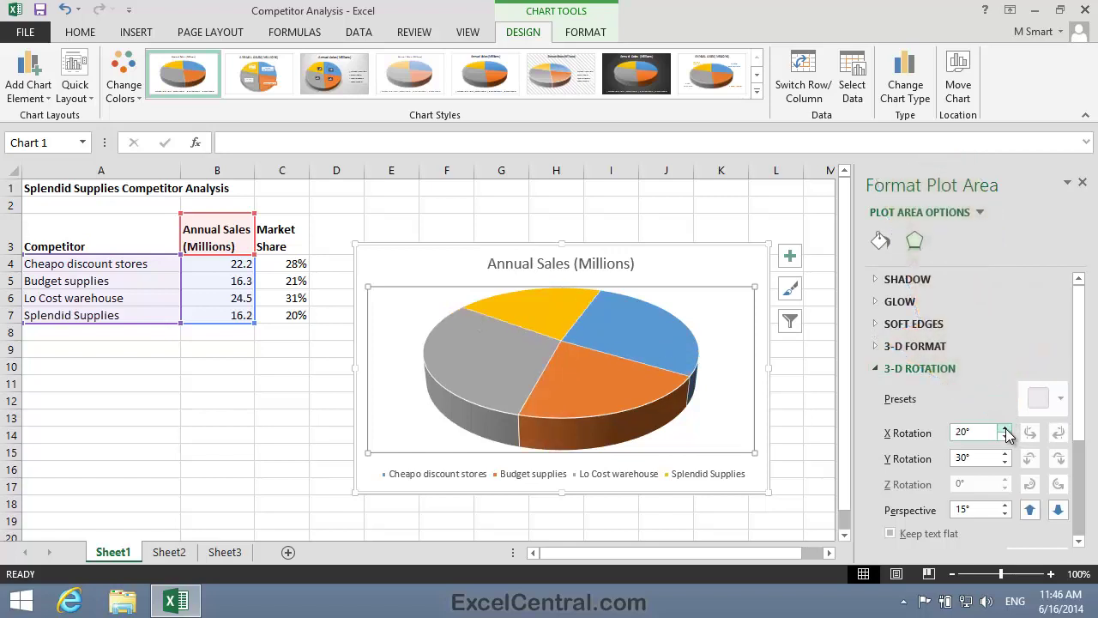
pyautogui.click(1006, 428)
pyautogui.click(1006, 429)
pyautogui.click(1007, 428)
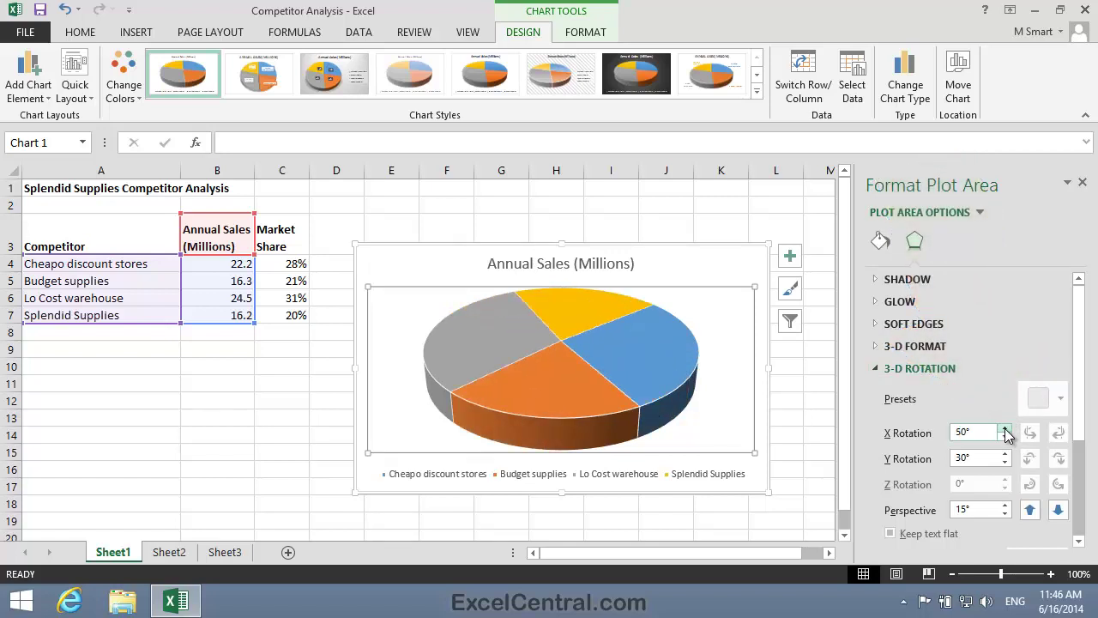
pyautogui.click(1007, 428)
pyautogui.click(1006, 428)
pyautogui.click(1007, 428)
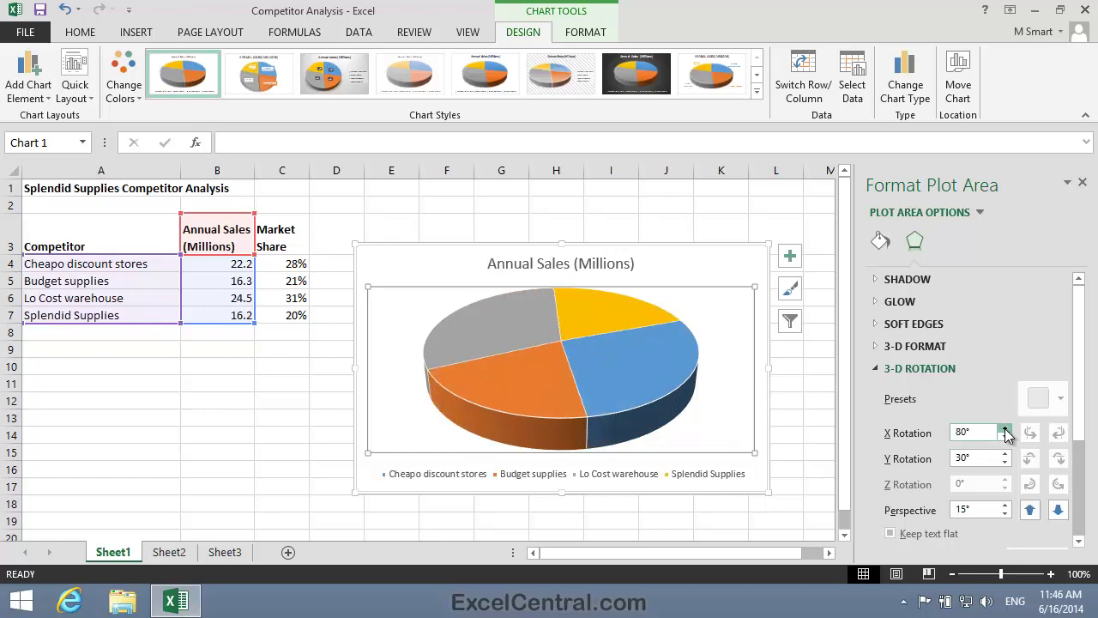
pyautogui.click(1006, 428)
pyautogui.click(1006, 429)
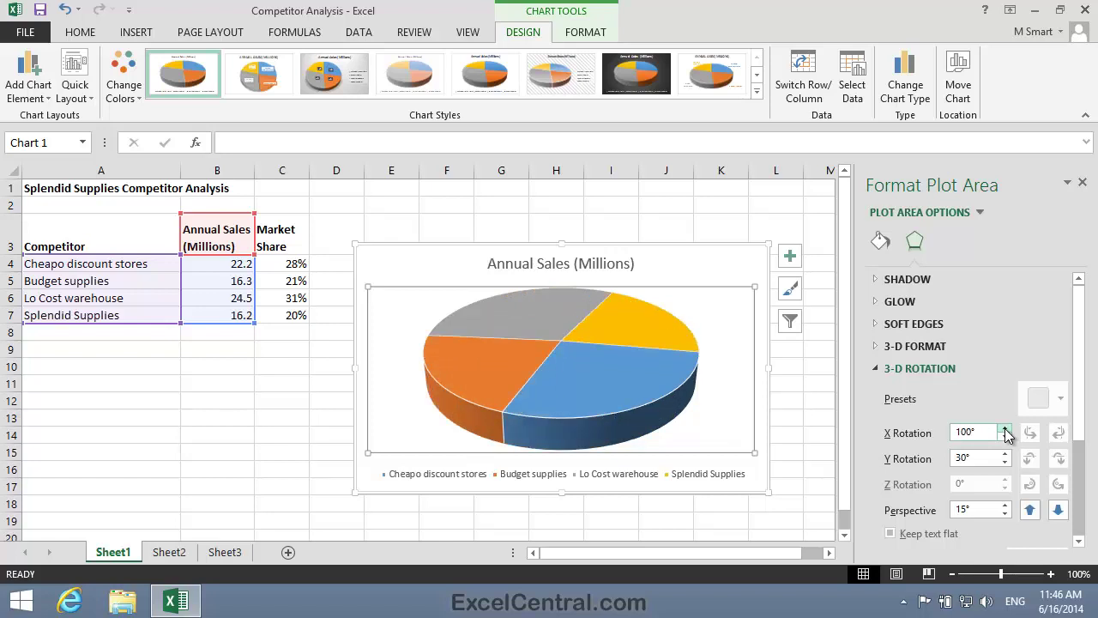
pyautogui.click(1007, 428)
pyautogui.click(1007, 428)
pyautogui.click(1006, 428)
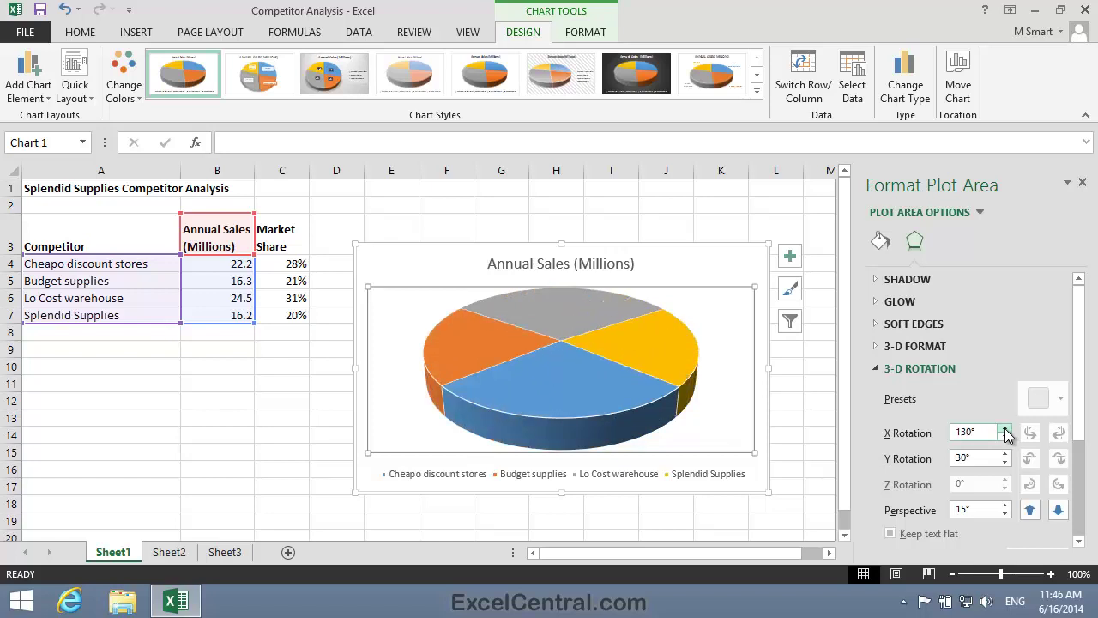
pyautogui.click(1006, 429)
pyautogui.click(1006, 428)
pyautogui.click(1006, 428)
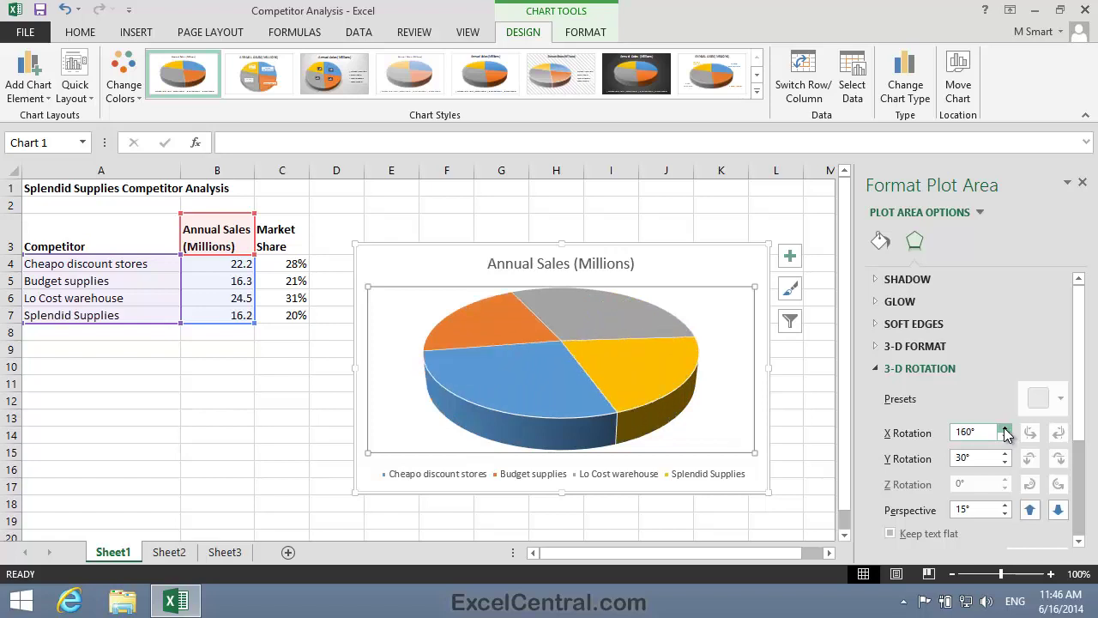
pyautogui.click(1006, 428)
pyautogui.click(1007, 428)
pyautogui.click(1006, 428)
pyautogui.click(1007, 428)
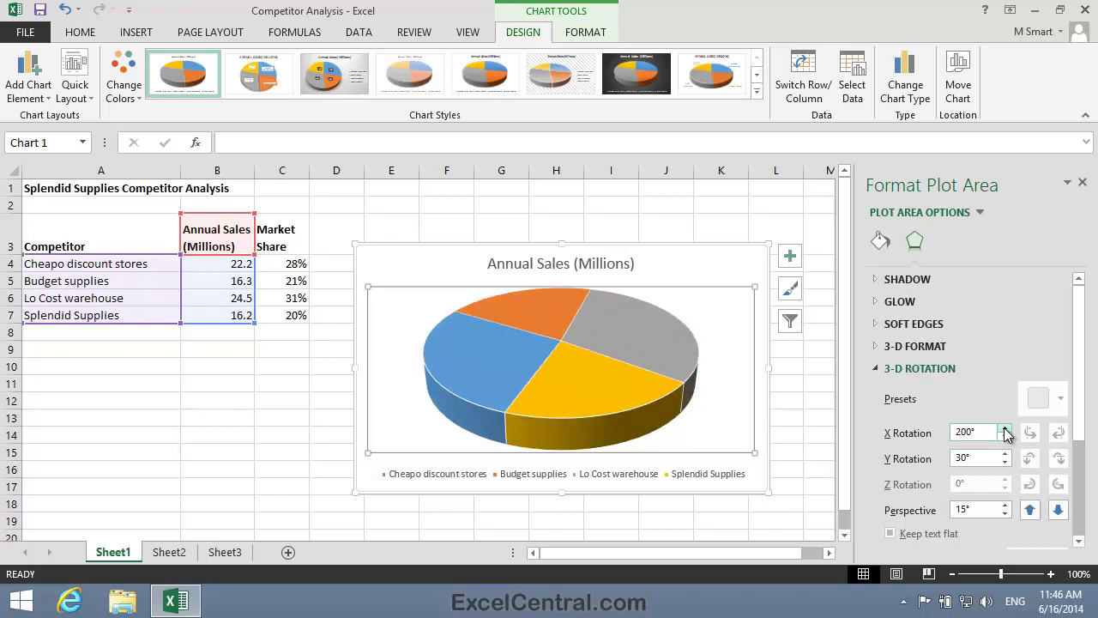
pyautogui.click(1006, 429)
pyautogui.click(1006, 428)
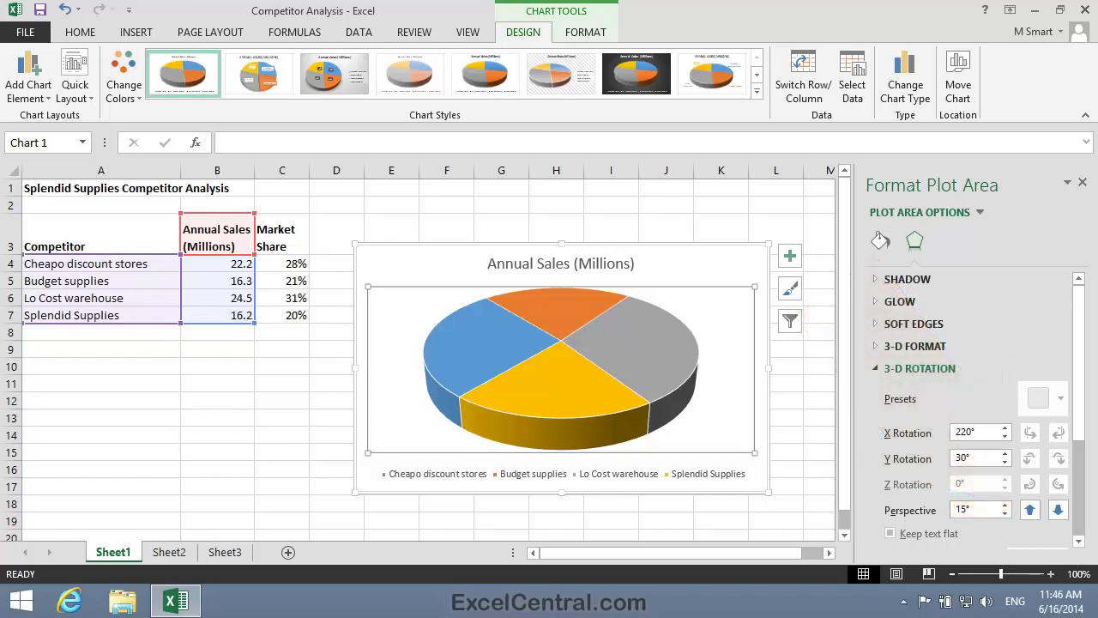
# Raise the pie's perspective from 15° up to 60° to preview deeper tilts
pyautogui.click(1007, 505)
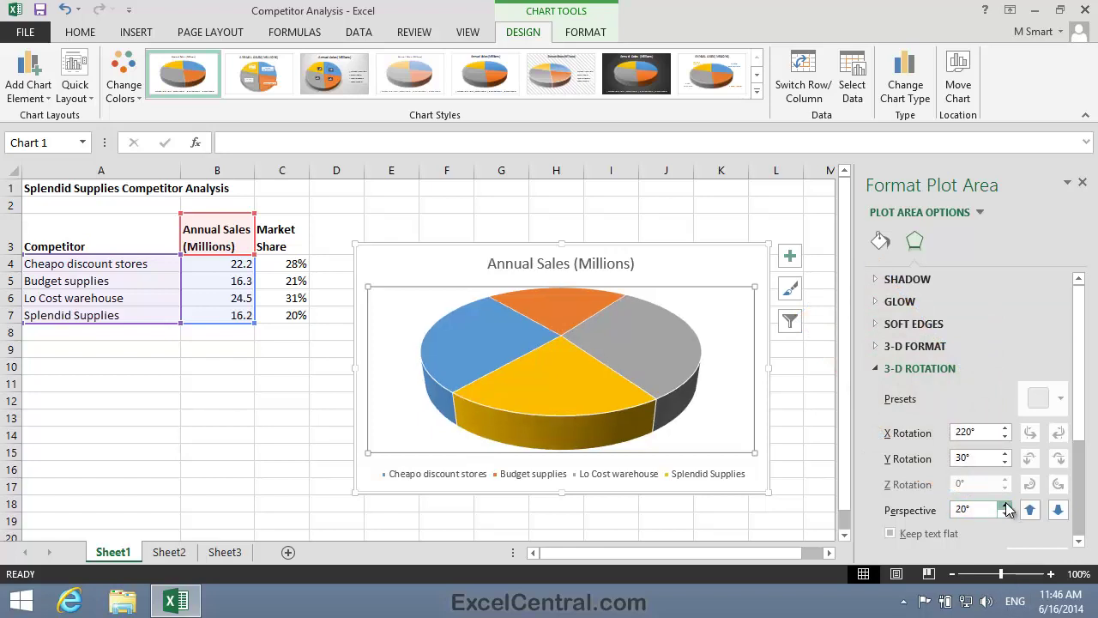
pyautogui.click(1007, 506)
pyautogui.click(1006, 505)
pyautogui.click(1007, 506)
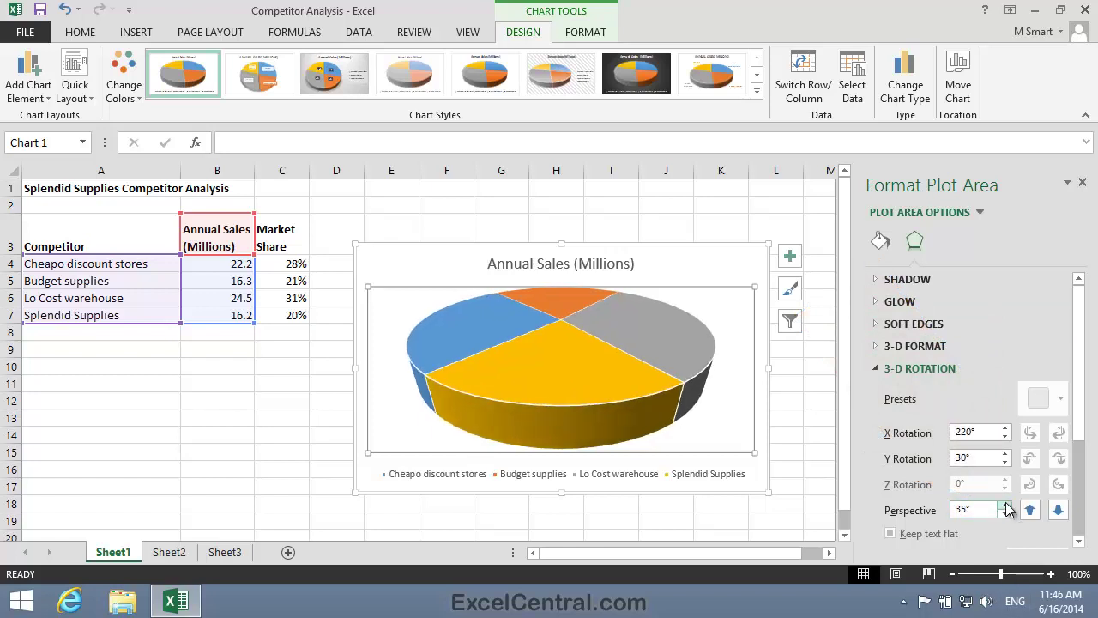
pyautogui.click(1006, 506)
pyautogui.click(1006, 505)
pyautogui.click(1007, 506)
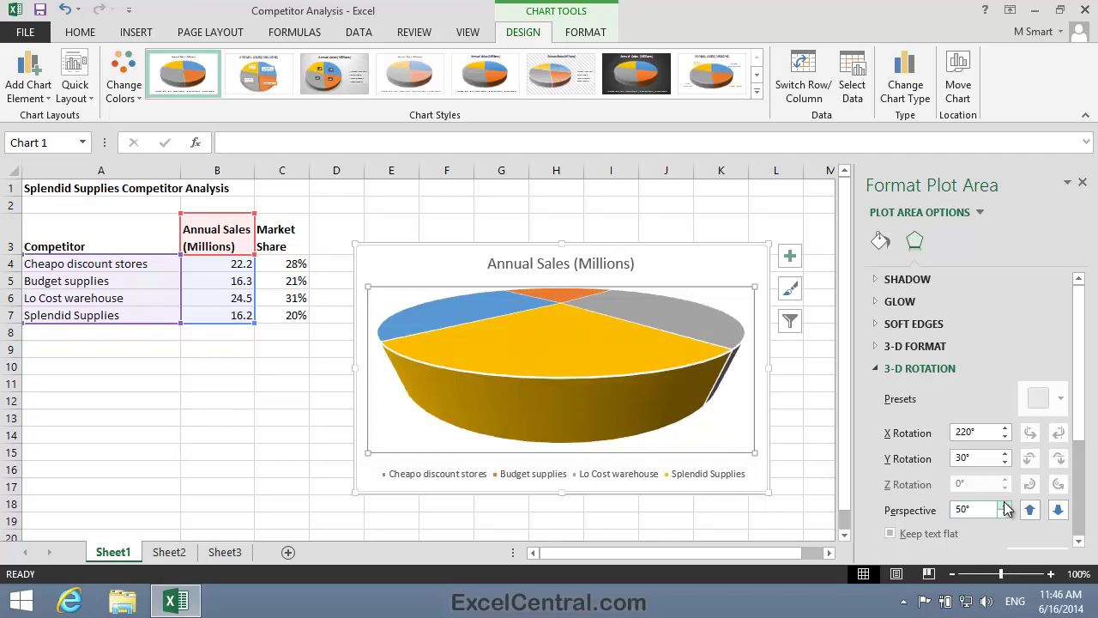
pyautogui.click(1007, 506)
pyautogui.click(1006, 506)
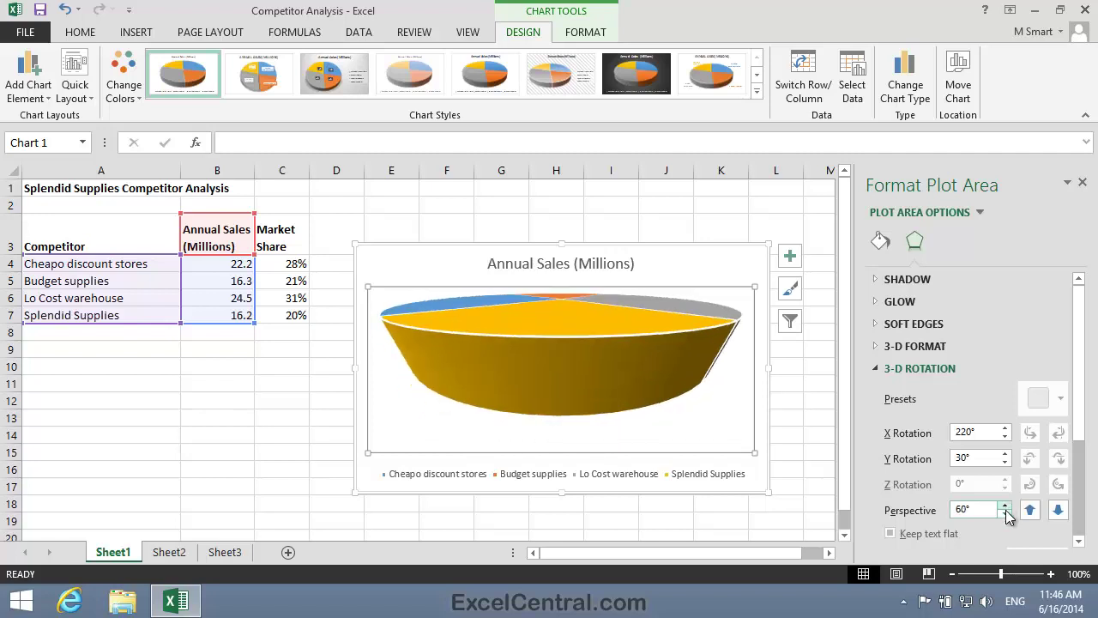
# Bring the perspective back down from 60° and settle it at 35°
pyautogui.click(1006, 515)
pyautogui.click(1006, 514)
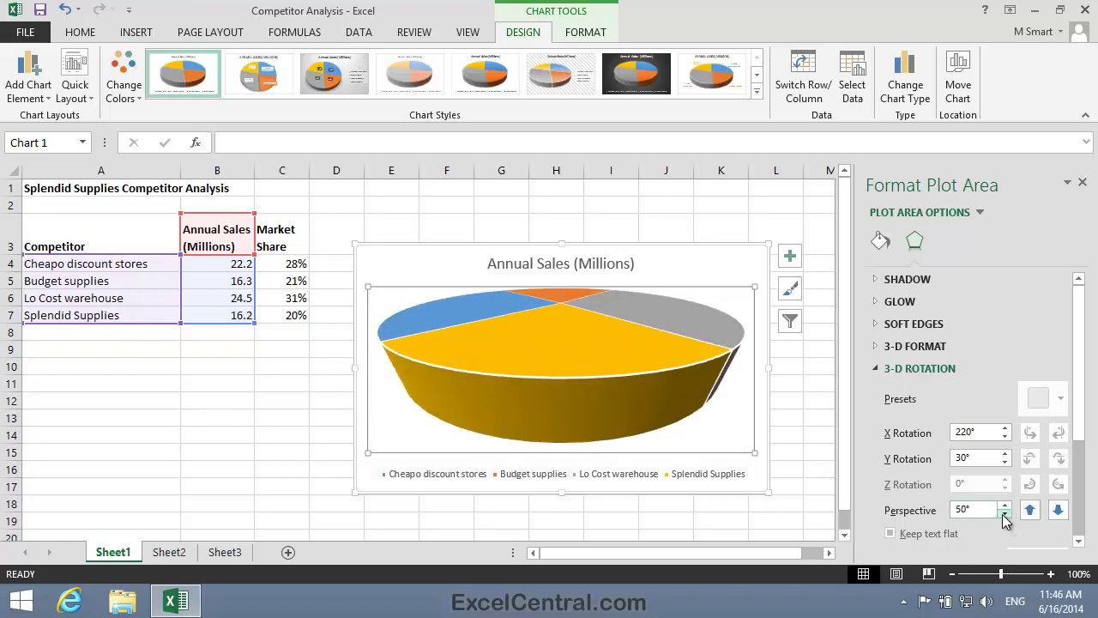
pyautogui.click(1006, 515)
pyautogui.click(1006, 515)
pyautogui.click(1006, 515)
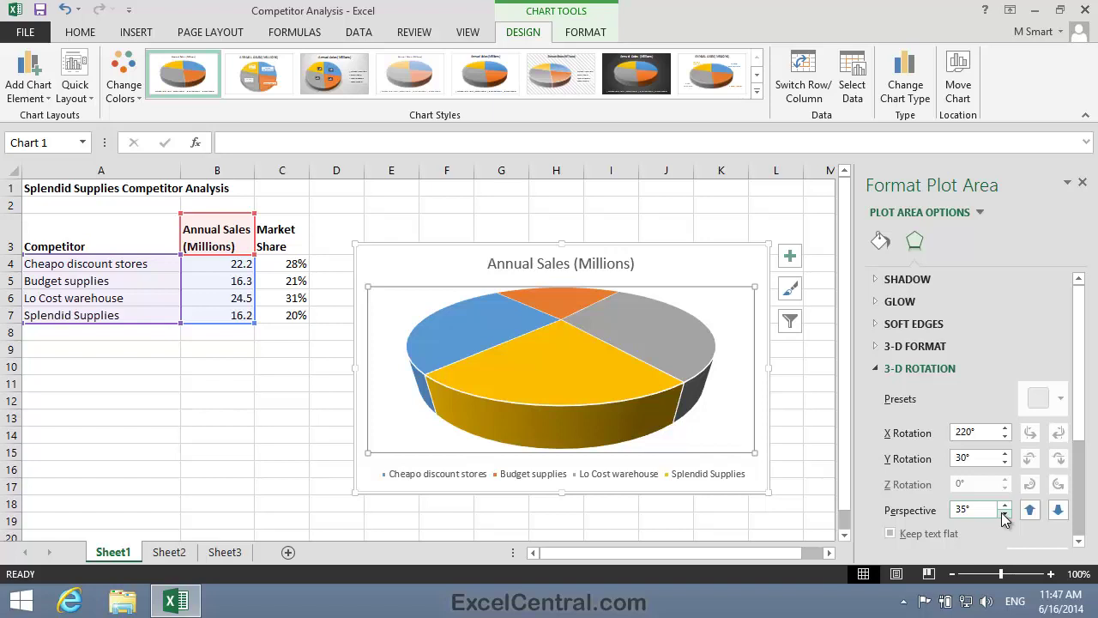
# Select only the yellow Splendid Supplies slice and drag it outward from the pie
pyautogui.click(799, 505)
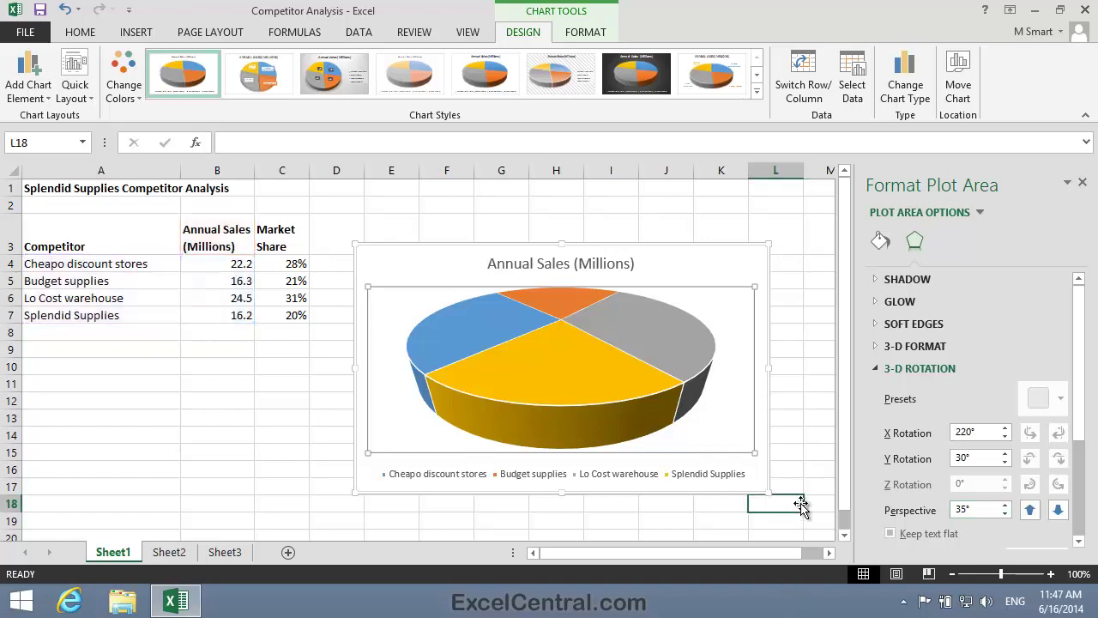
pyautogui.click(815, 485)
pyautogui.click(761, 485)
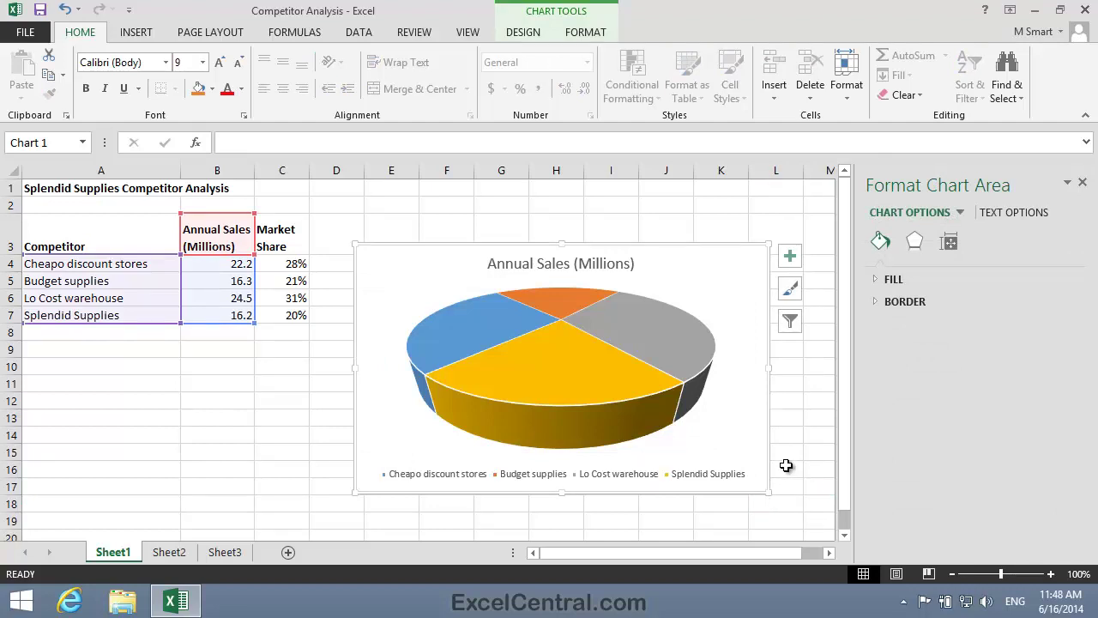
pyautogui.click(560, 366)
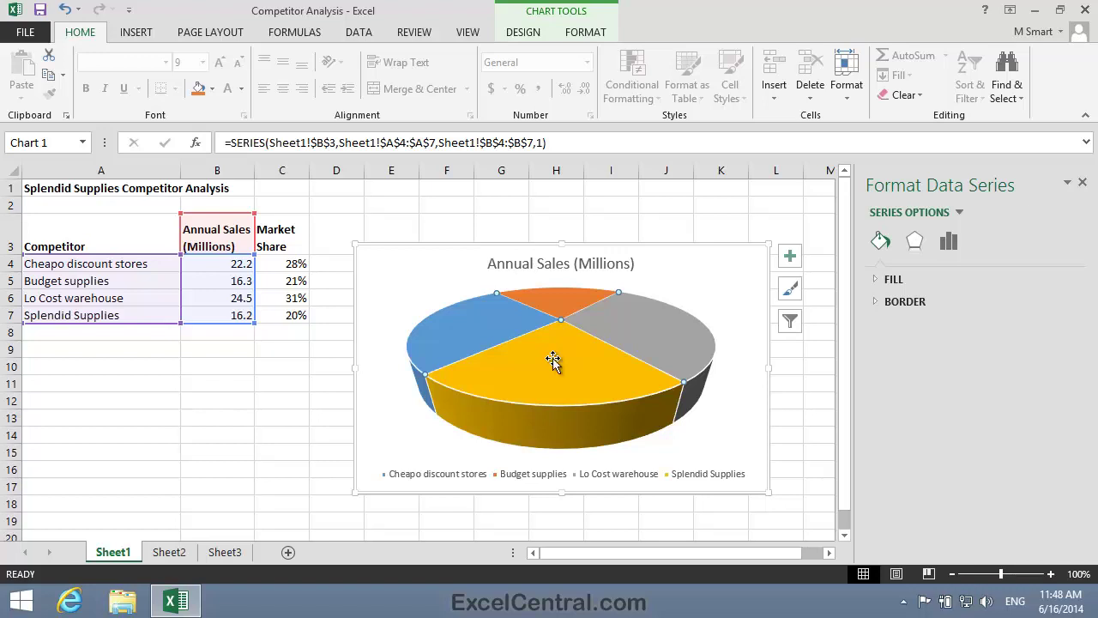
pyautogui.click(553, 362)
pyautogui.moveTo(553, 360); pyautogui.dragTo(553, 382)
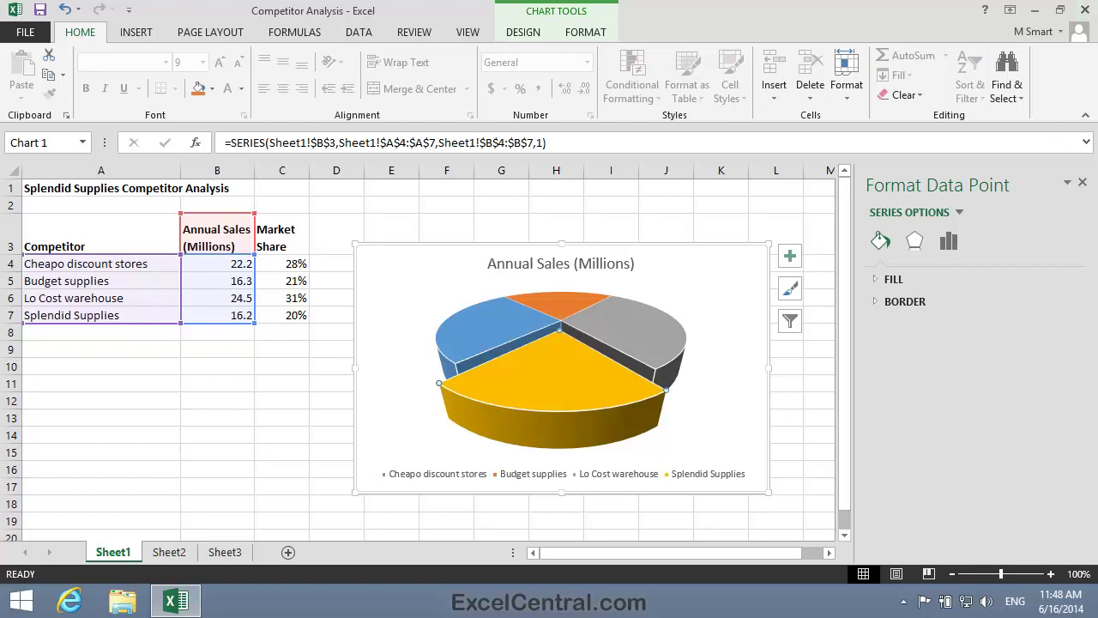
# Save As with '-1' appended, giving Competitor Analysis-1 in the parent Excel 2013 Essential Skills folder
pyautogui.click(27, 32)
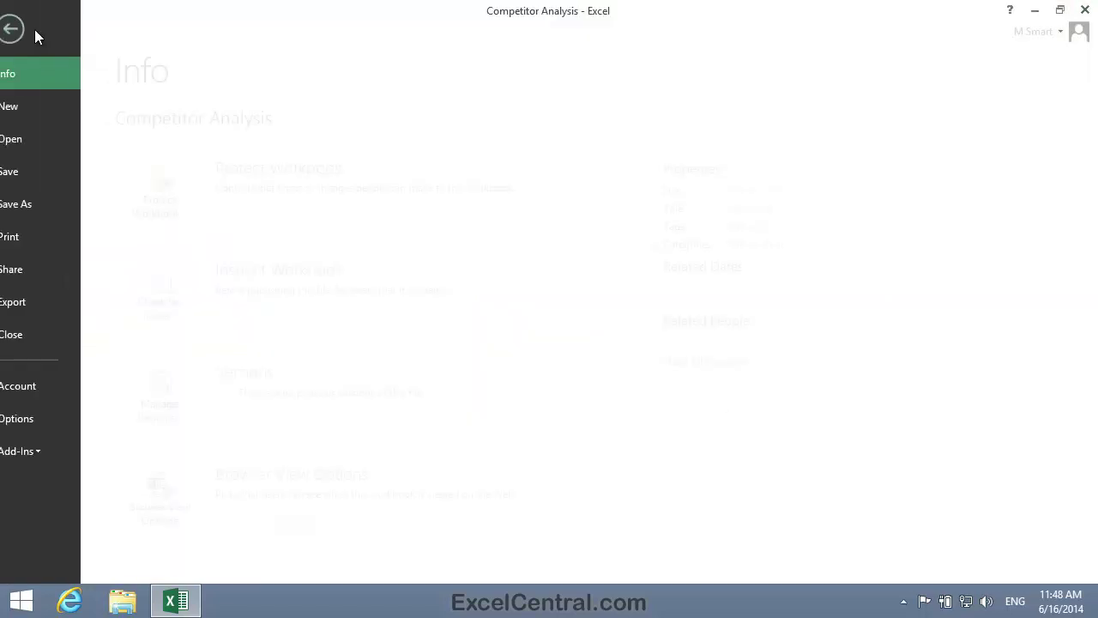
pyautogui.click(65, 206)
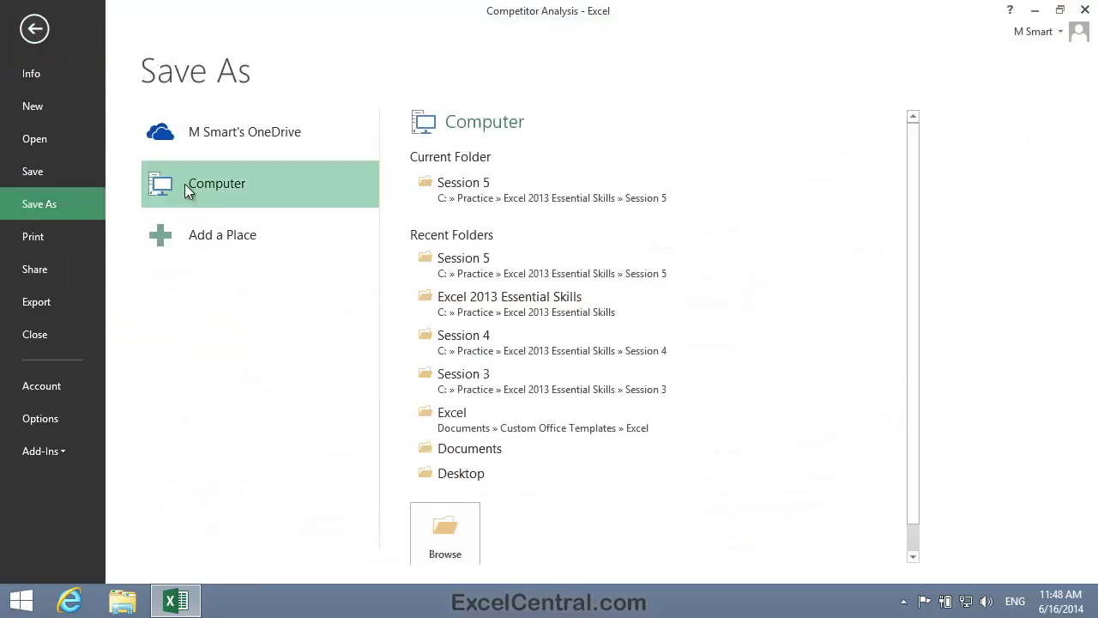
pyautogui.click(445, 532)
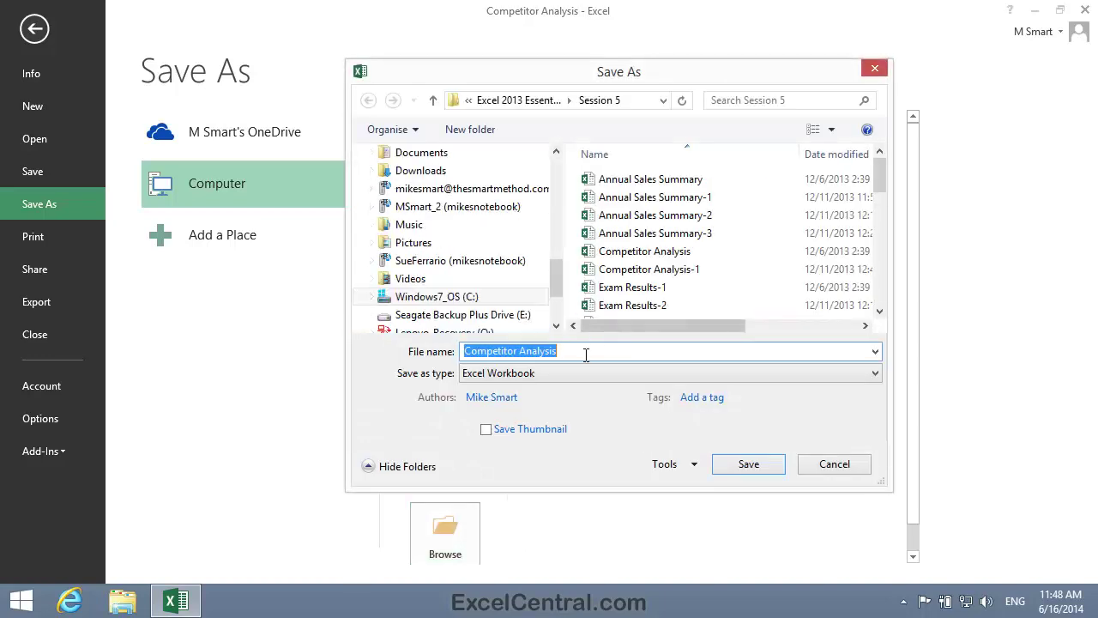
pyautogui.click(583, 352)
pyautogui.write('-1')
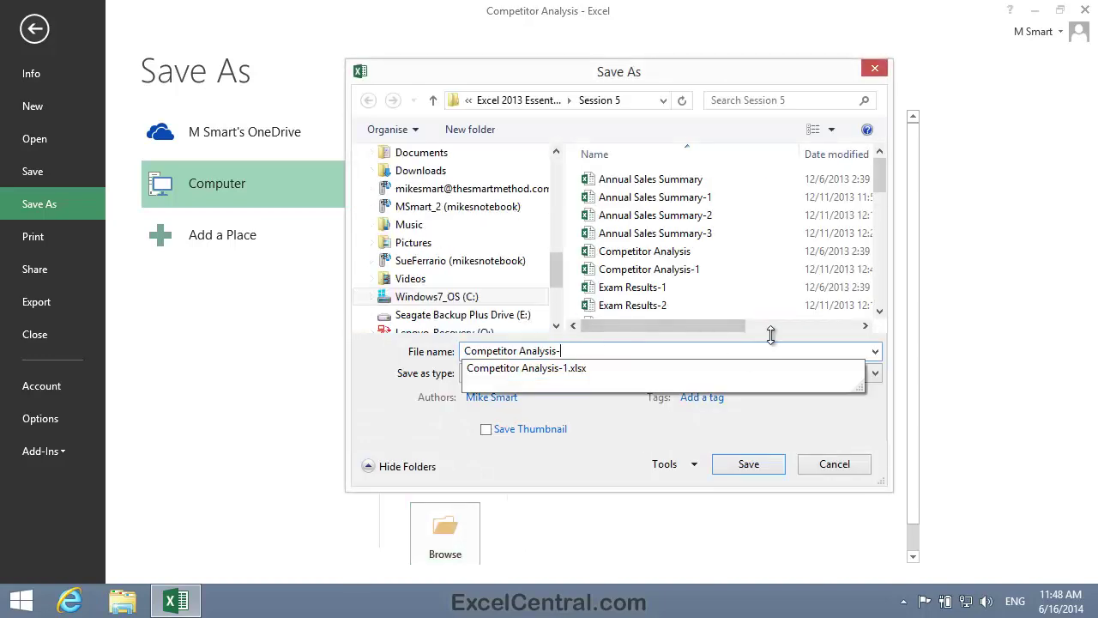
pyautogui.click(513, 100)
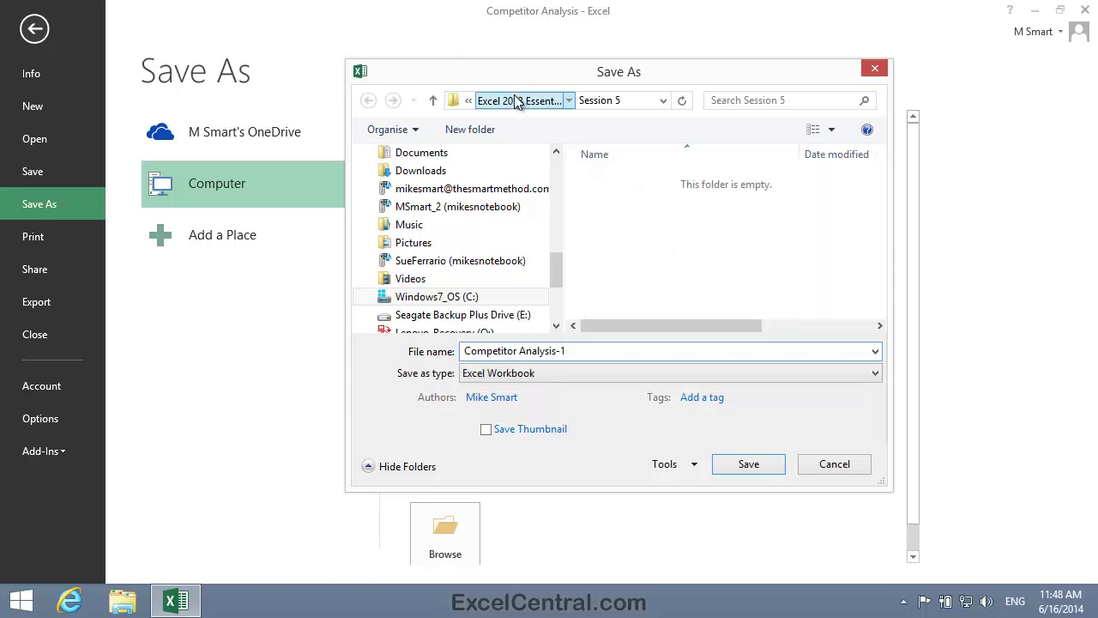
pyautogui.click(757, 464)
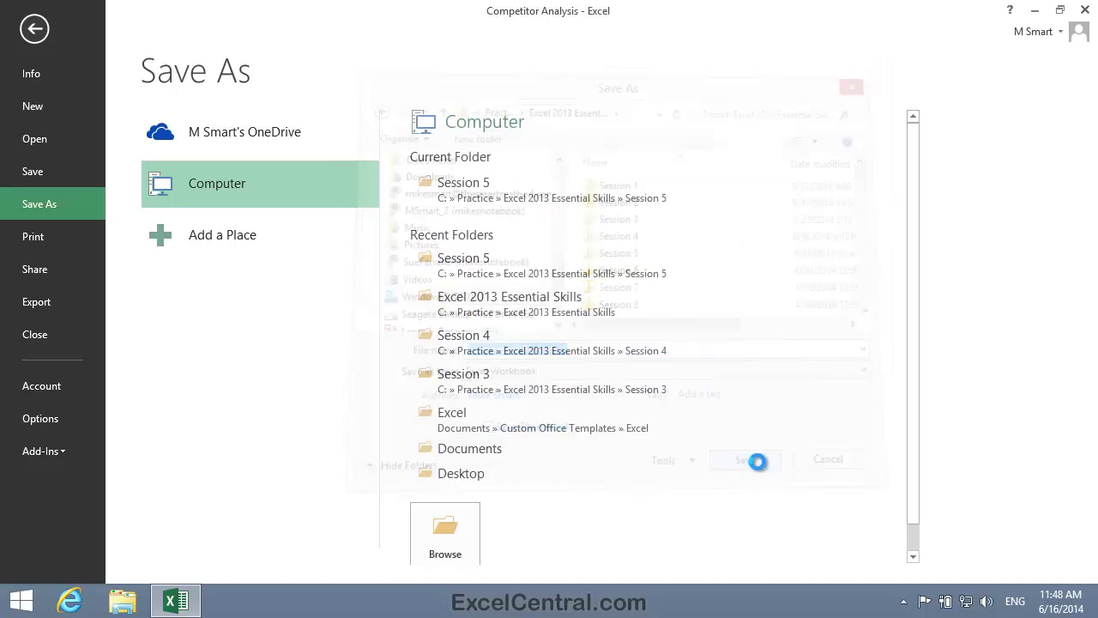